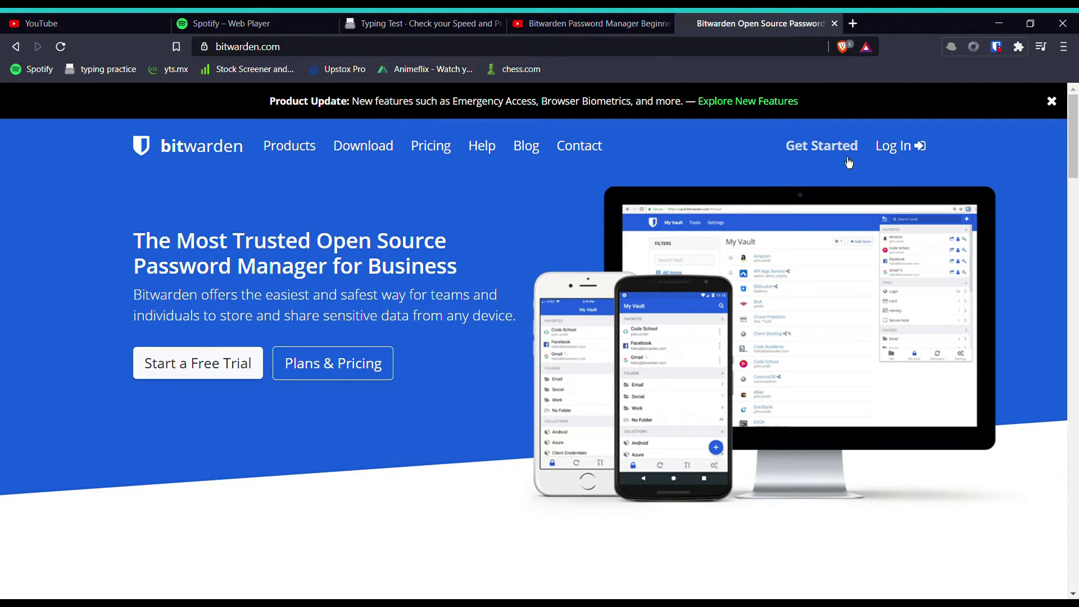
# - Open the Create Account form from Bitwarden's login page
pyautogui.click(902, 148)
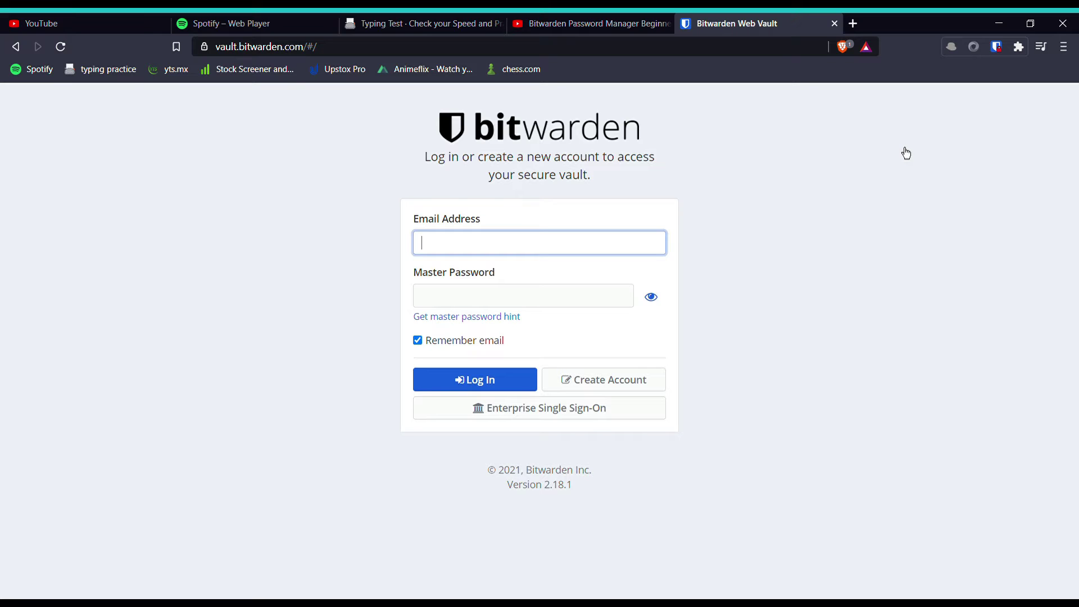
pyautogui.click(607, 377)
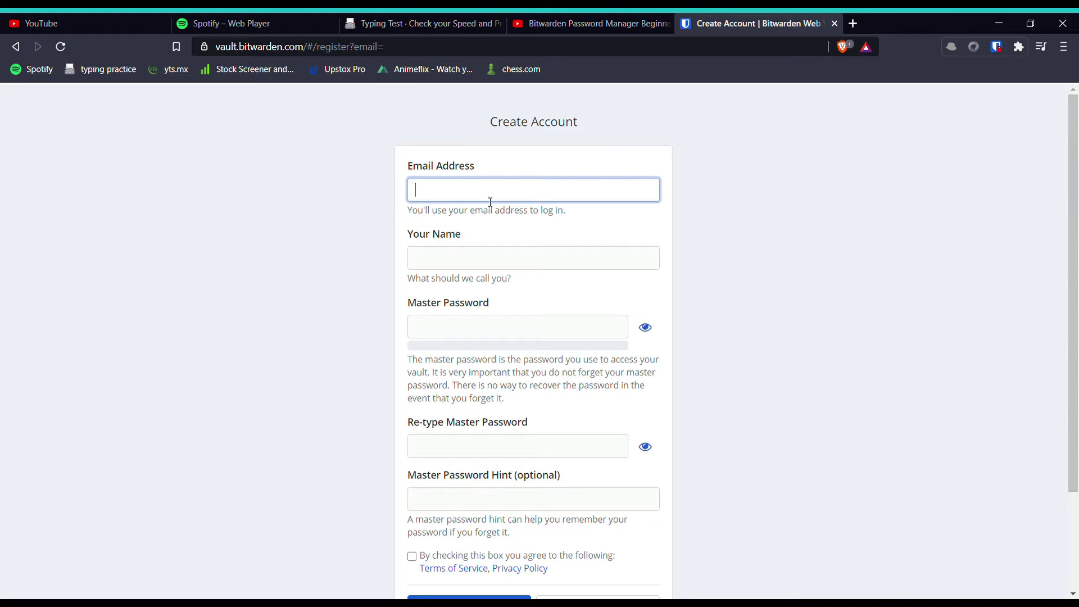
# - Fill in the registration form with gmail as the email address and the account holder's name
pyautogui.write('absh k d@')
pyautogui.press('BackSpace')
pyautogui.press('BackSpace')
pyautogui.press('BackSpace')
pyautogui.press('BackSpace')
pyautogui.press('BackSpace')
pyautogui.press('BackSpace')
pyautogui.press('BackSpace')
pyautogui.press('BackSpace')
pyautogui.press('BackSpace')
pyautogui.write('gmail')
pyautogui.click(447, 257)
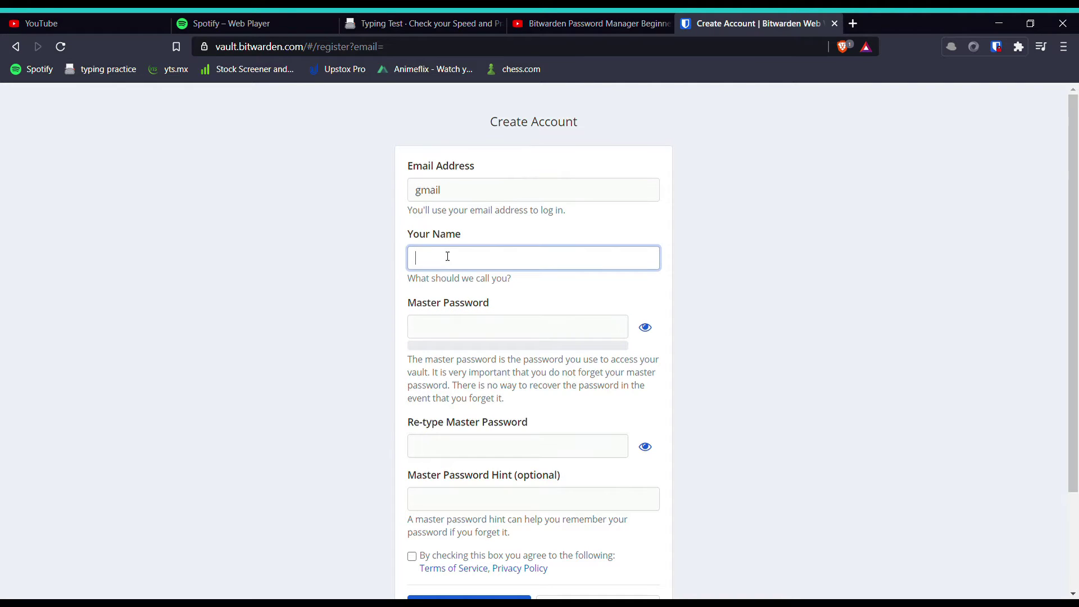
pyautogui.click(849, 329)
pyautogui.click(585, 272)
pyautogui.write('samay')
# - Enter the master password in the registration form and fill in the re-type master password field
pyautogui.scroll(-1, 506, 331)
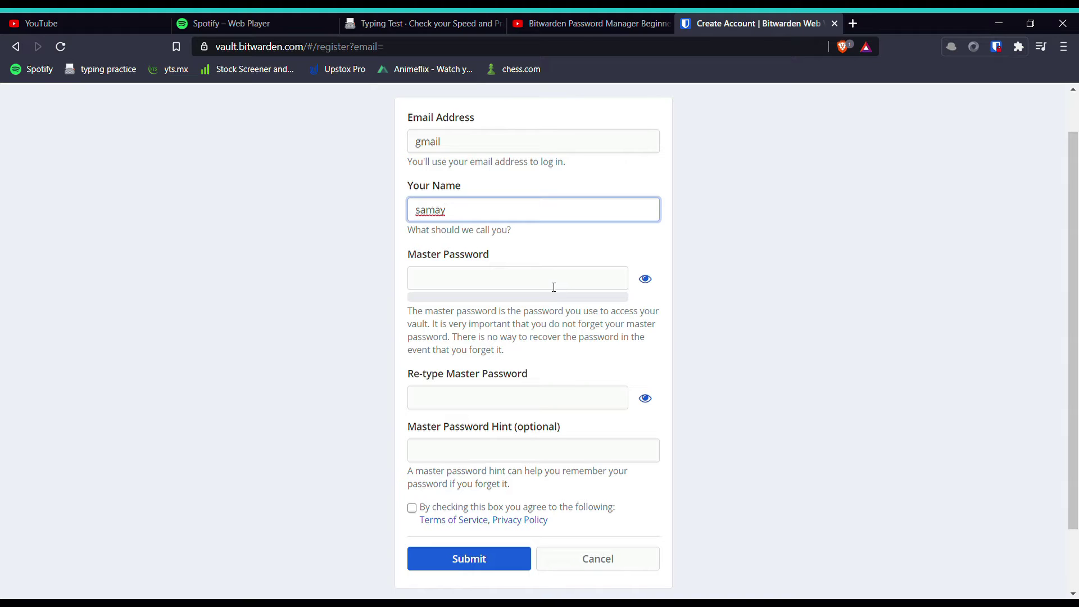
pyautogui.click(553, 287)
pyautogui.write('•••••••••••••')
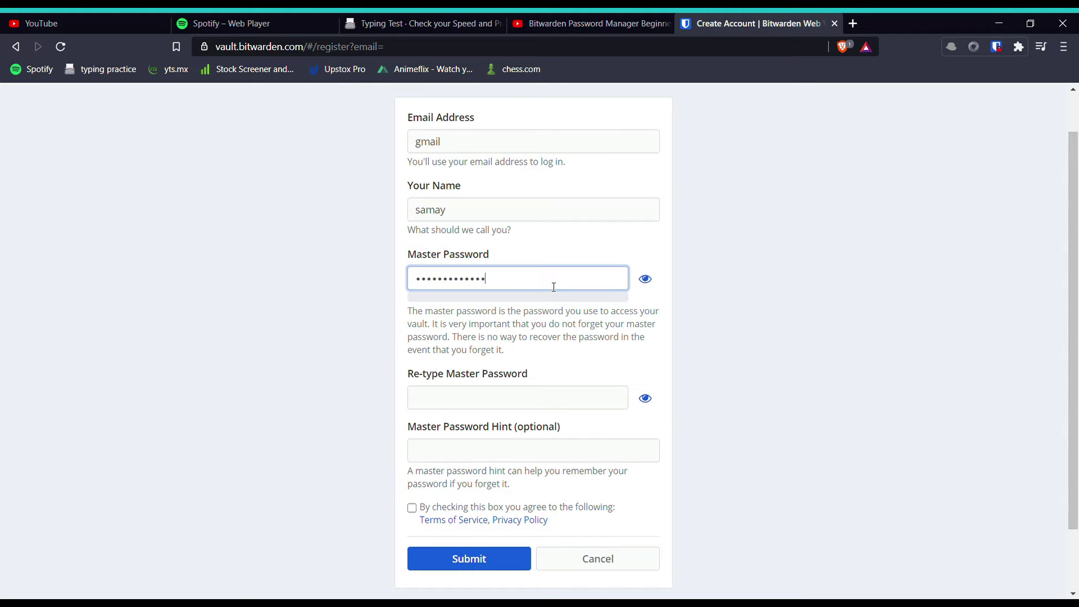
pyautogui.click(510, 381)
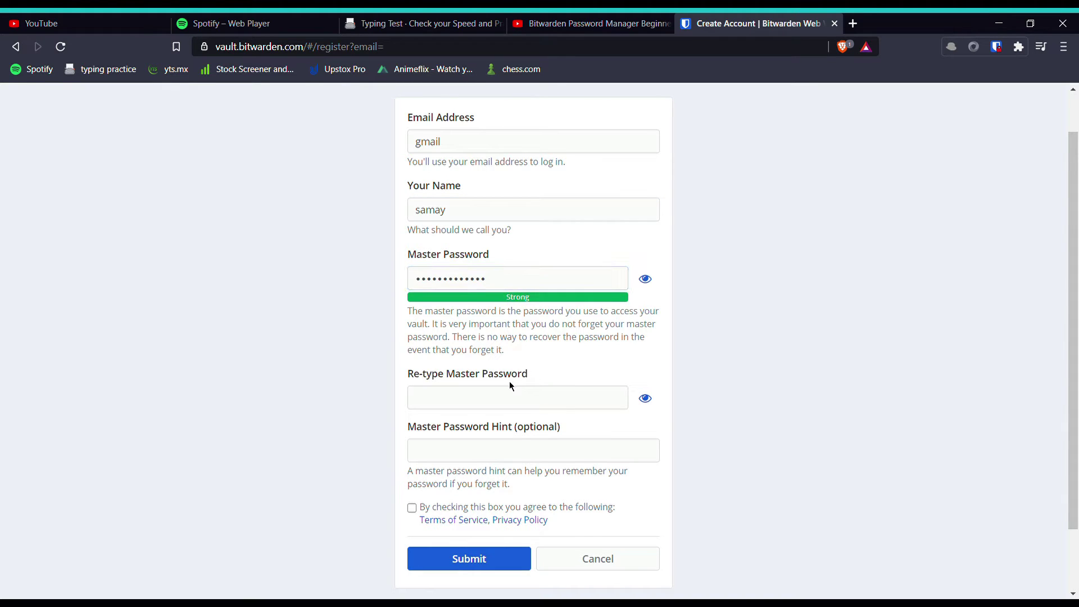
pyautogui.click(505, 400)
pyautogui.write('•••••••••')
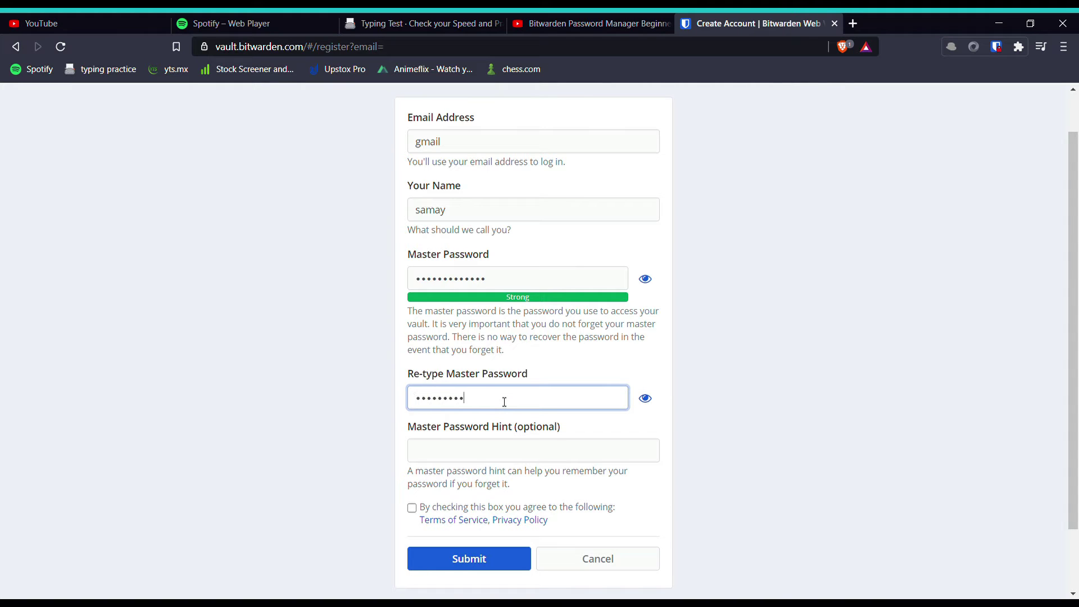
pyautogui.write('•••••••')
# - Try to submit the registration form without a password hint or accepting the Terms of Service and Privacy Policy
pyautogui.scroll(-2, 623, 423)
pyautogui.click(563, 397)
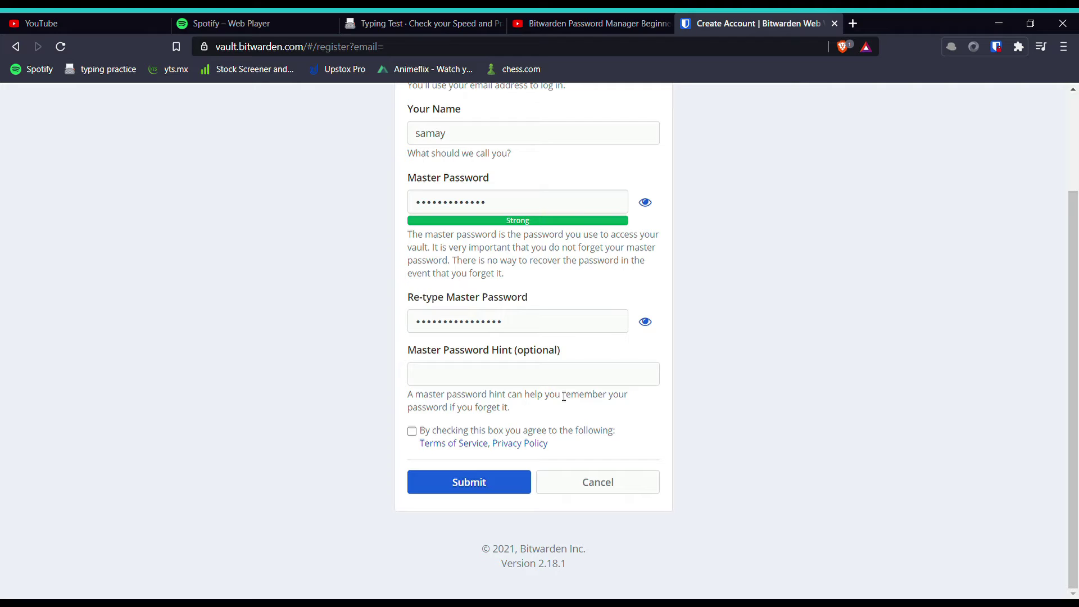
pyautogui.click(481, 487)
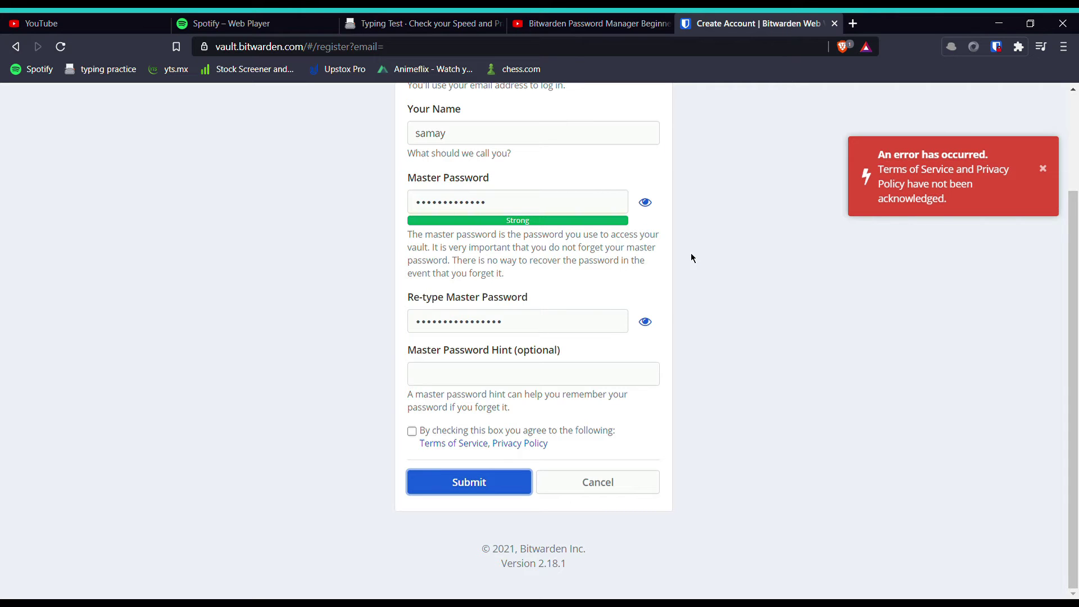
# - Abandon the account registration and return to the Bitwarden login page
pyautogui.scroll(2, 691, 257)
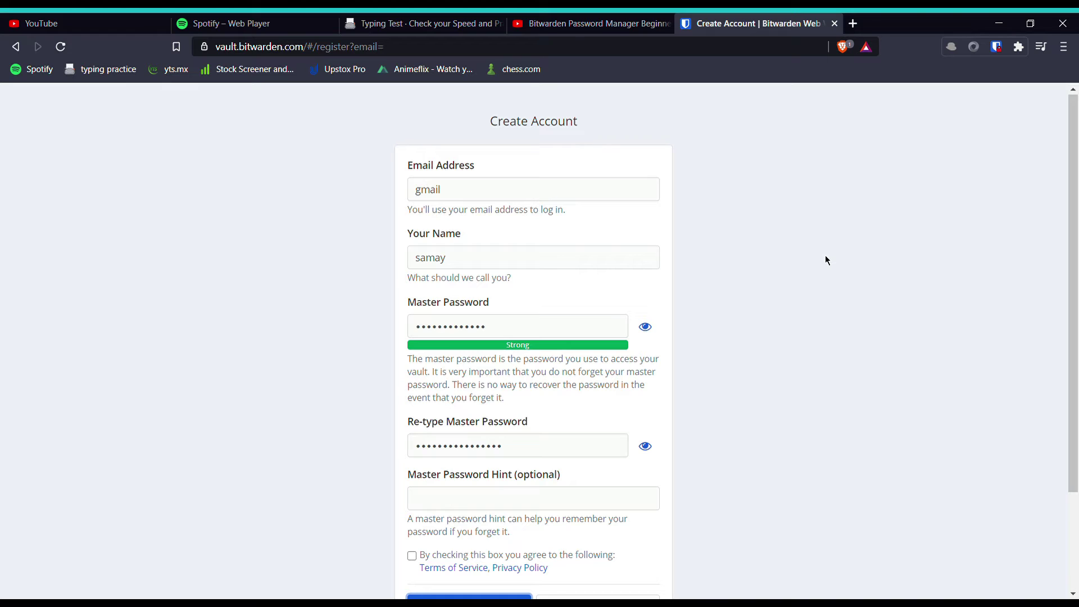
pyautogui.scroll(-1, 826, 256)
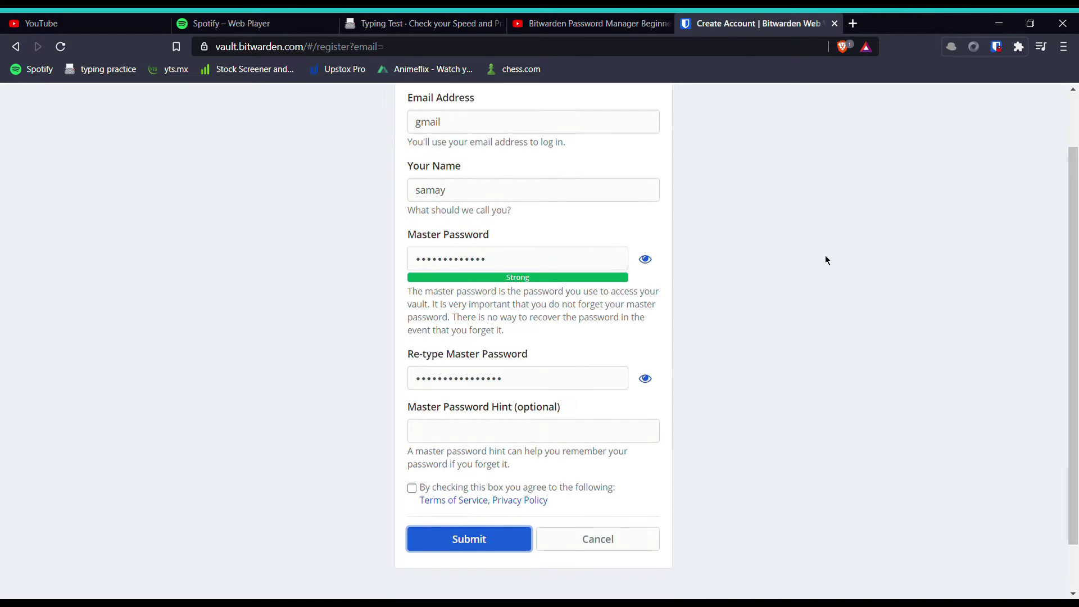
pyautogui.scroll(1, 826, 257)
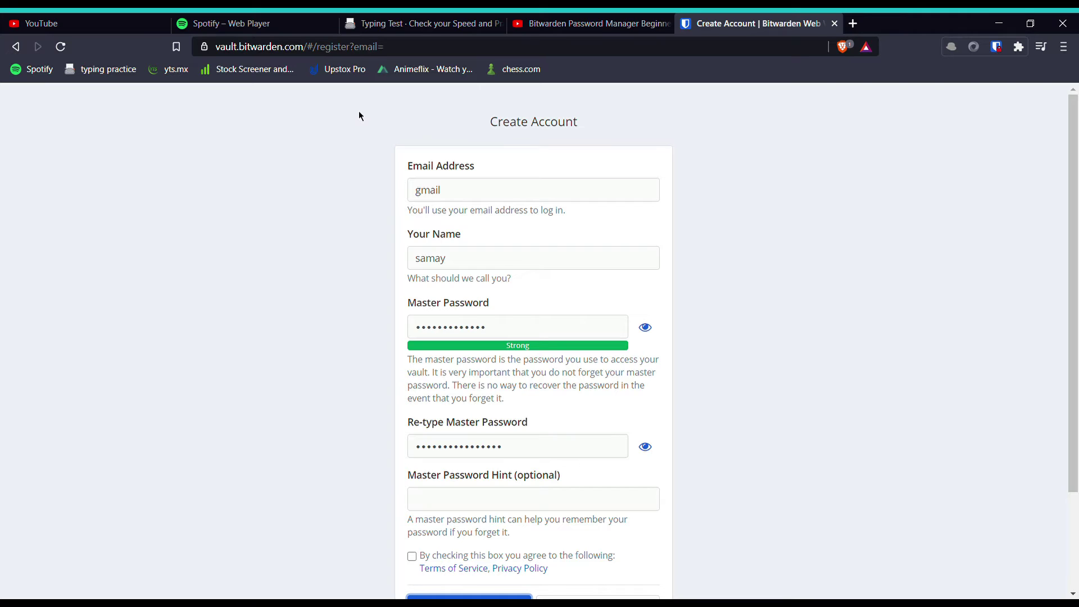
pyautogui.click(16, 47)
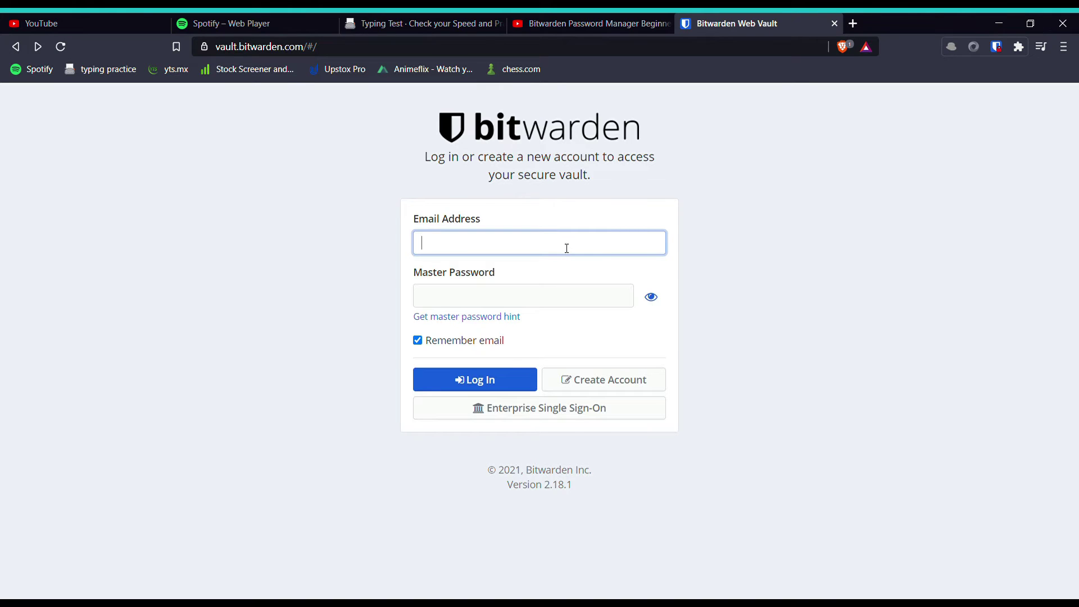
pyautogui.click(822, 343)
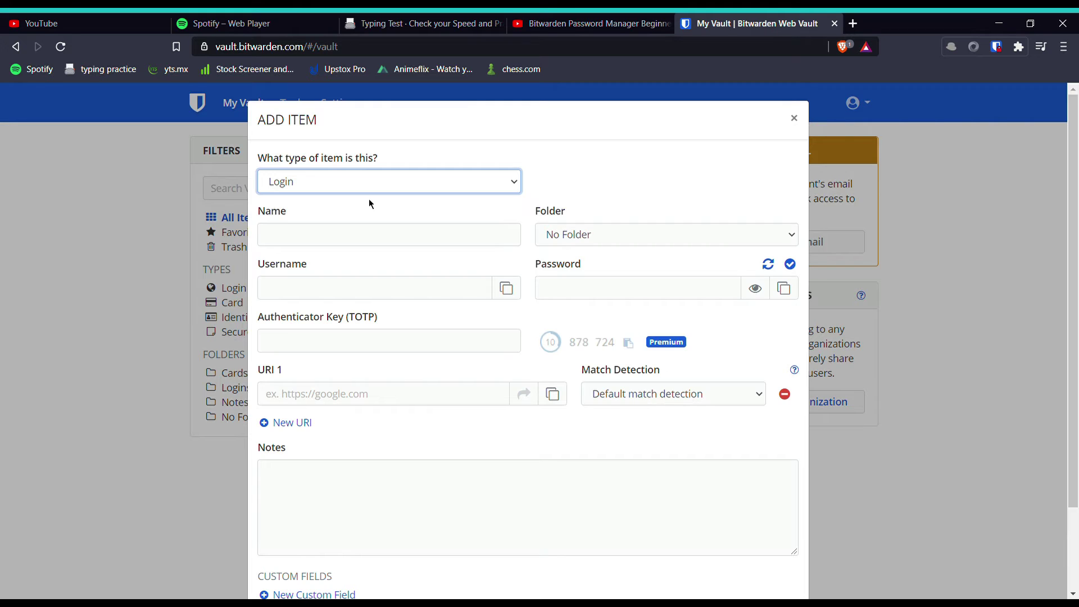
# - Examine the new Login item's fields, from name, folder and password to URI, match detection and notes, and close the form unsaved
pyautogui.click(355, 240)
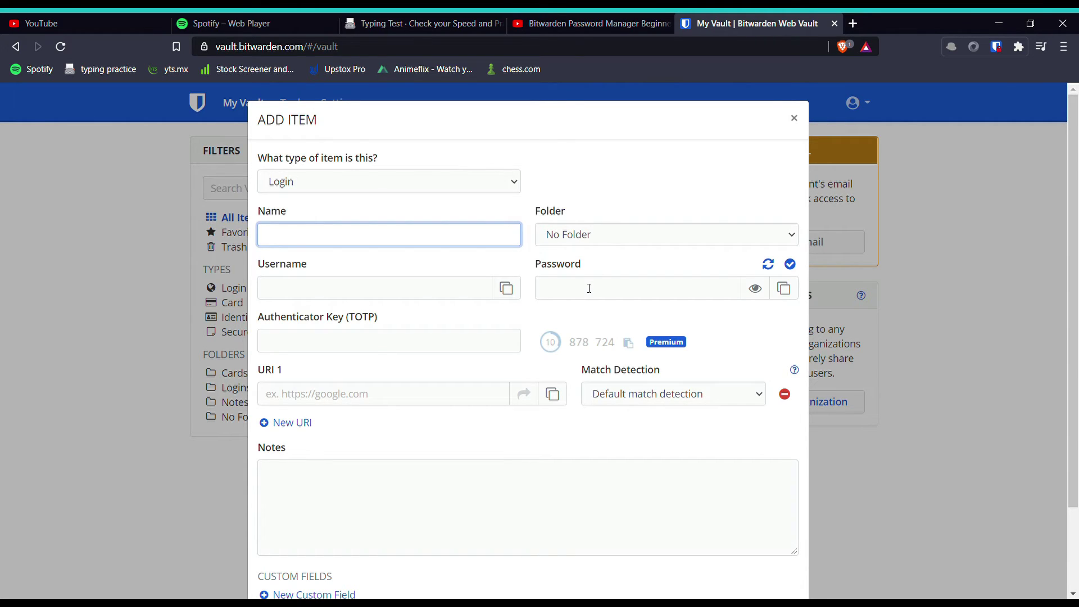
pyautogui.press('Tab')
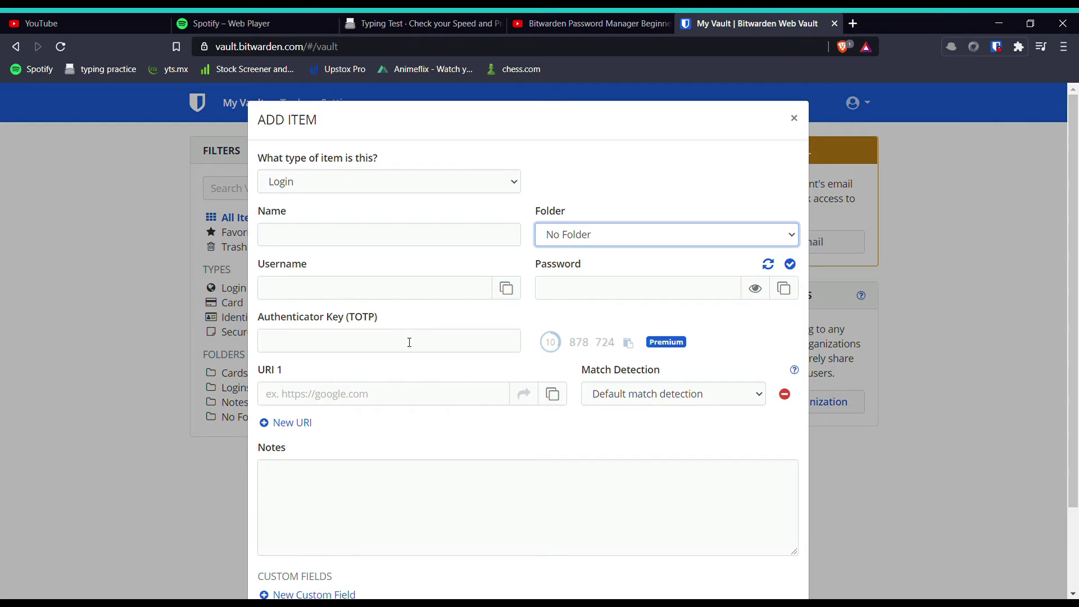
pyautogui.scroll(-1, 408, 340)
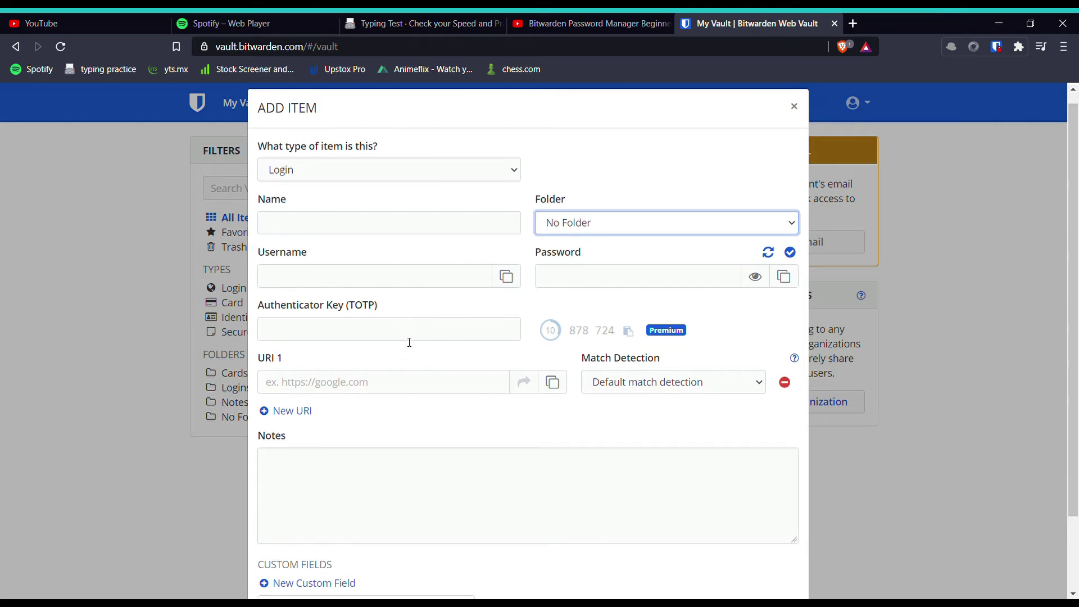
pyautogui.click(766, 277)
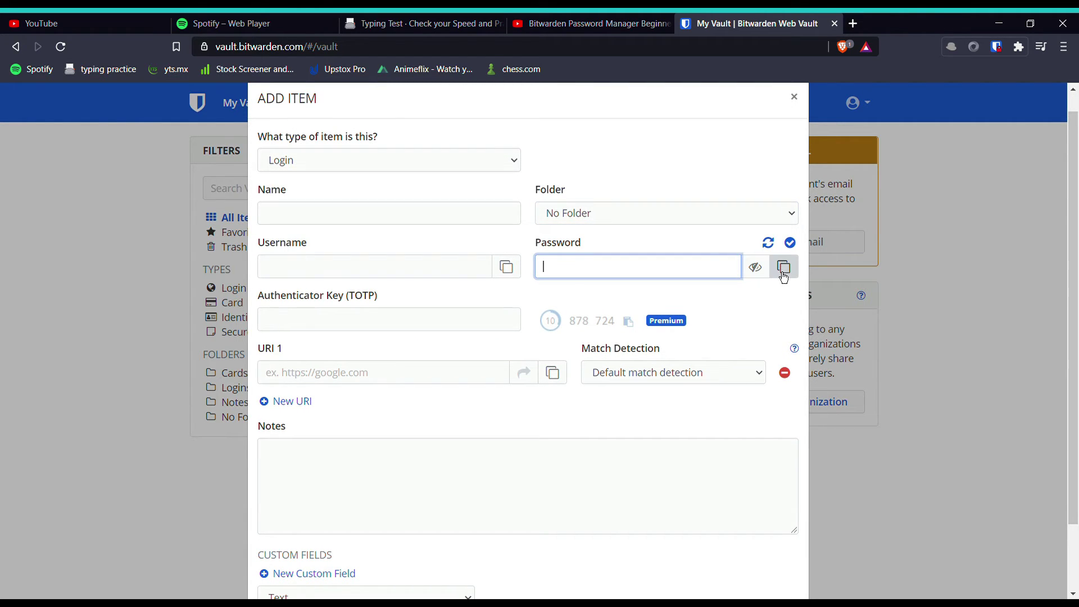
pyautogui.click(448, 369)
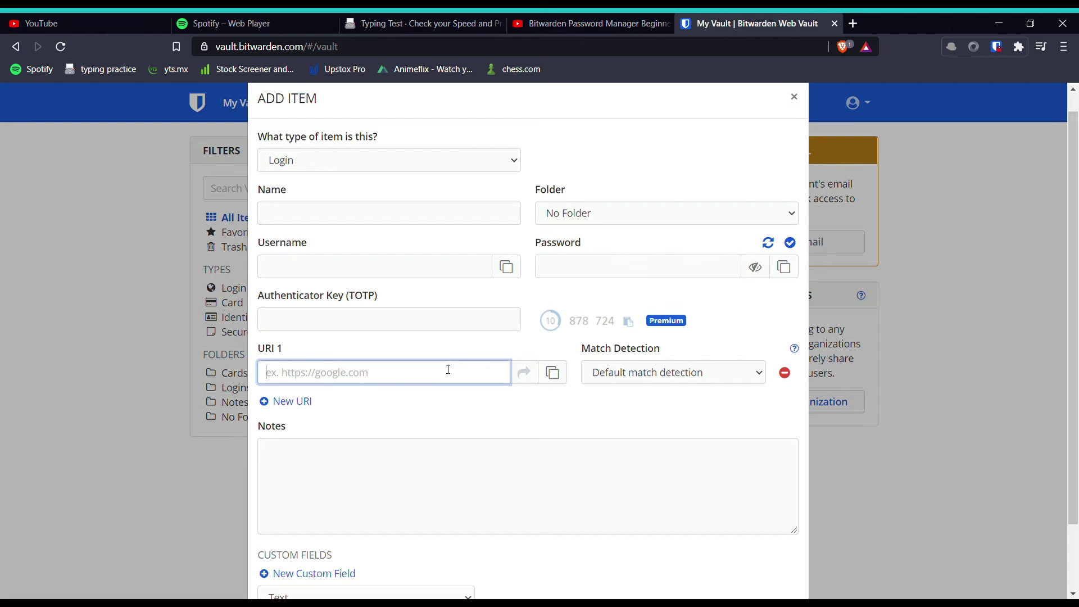
pyautogui.scroll(-2, 448, 369)
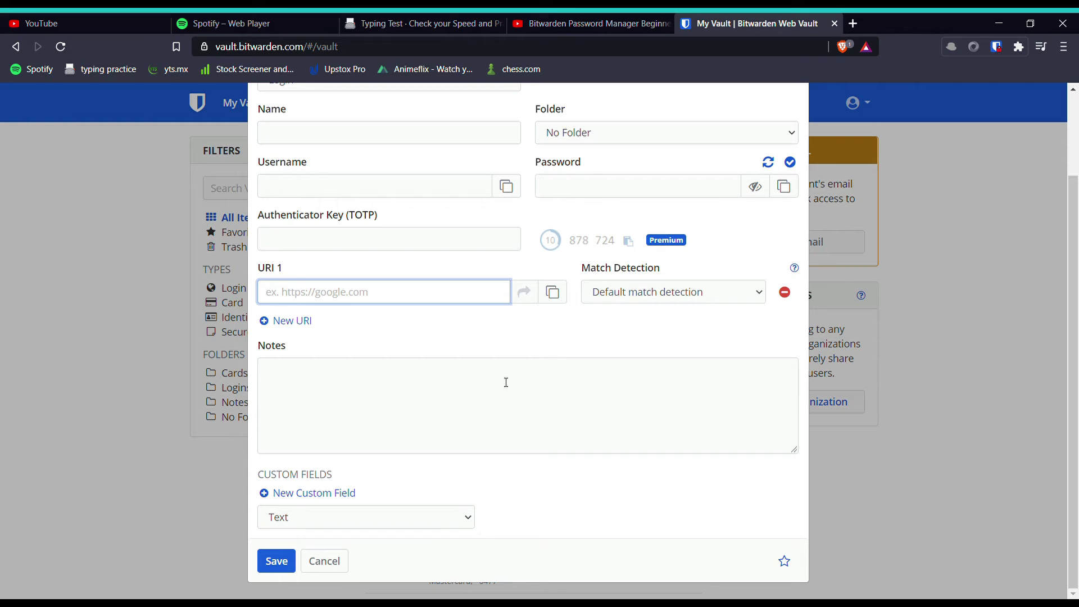
pyautogui.scroll(2, 506, 382)
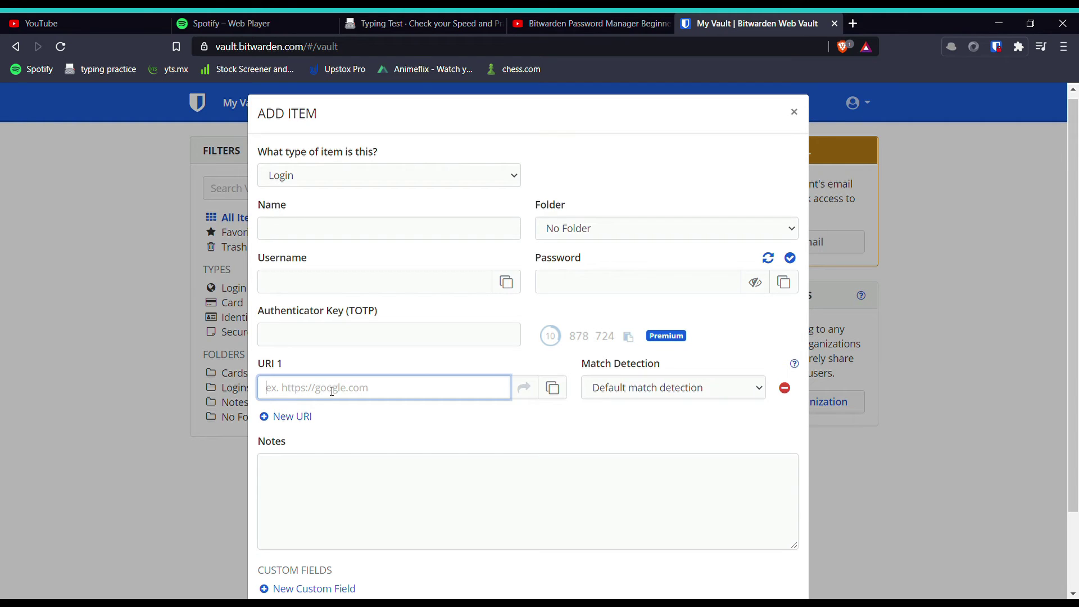
pyautogui.click(664, 381)
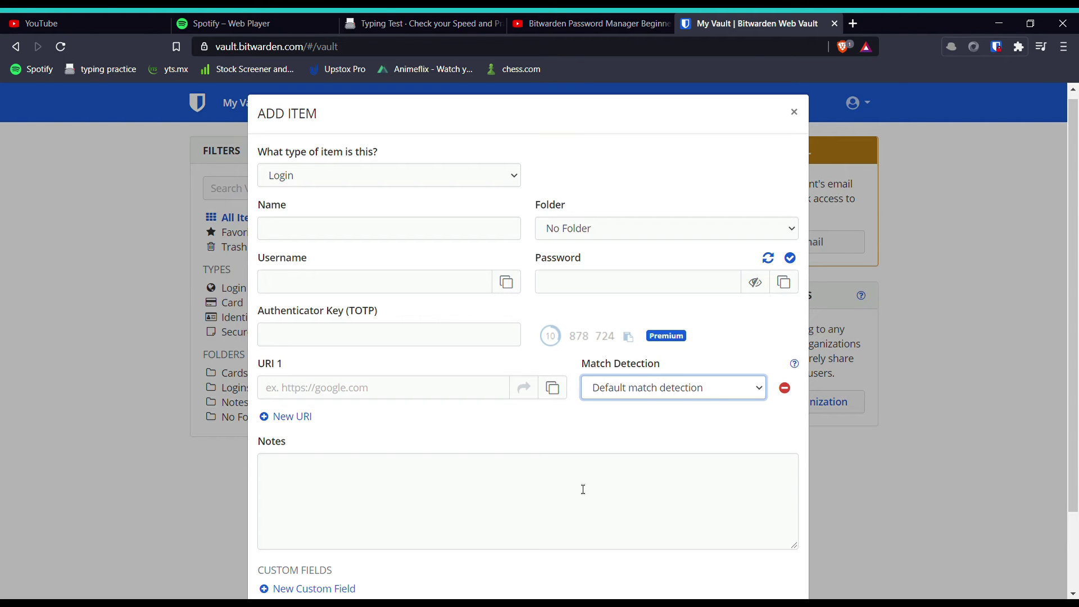
pyautogui.scroll(-1, 584, 489)
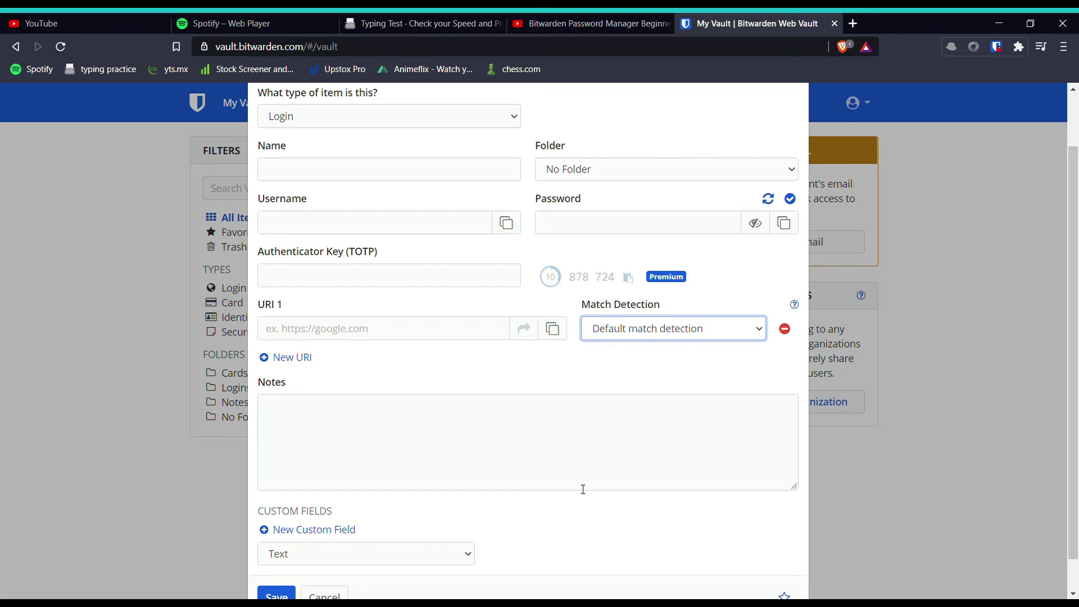
pyautogui.scroll(-1, 583, 489)
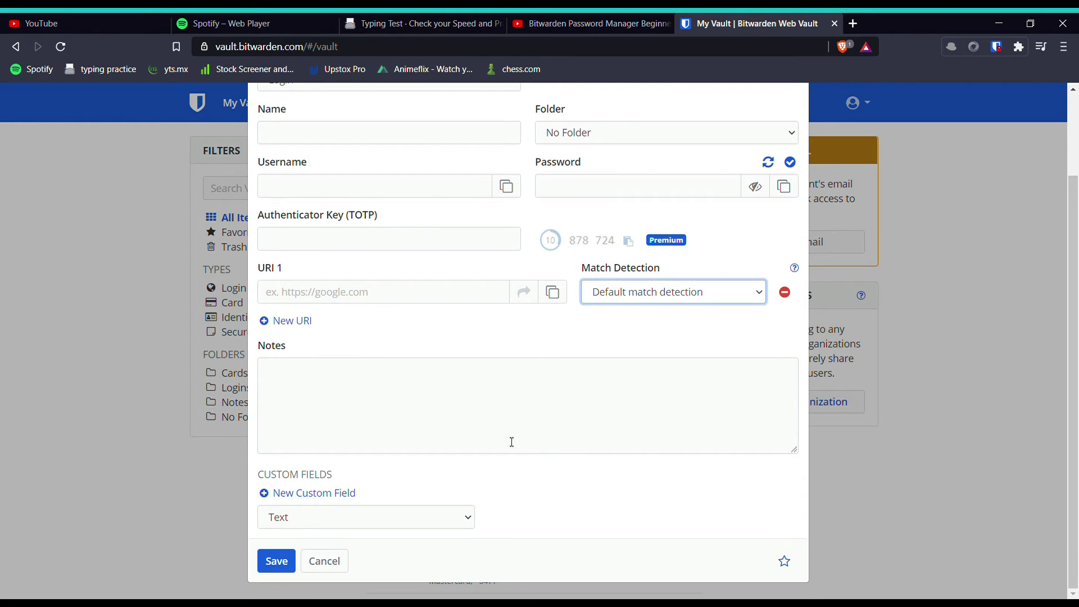
pyautogui.scroll(2, 511, 442)
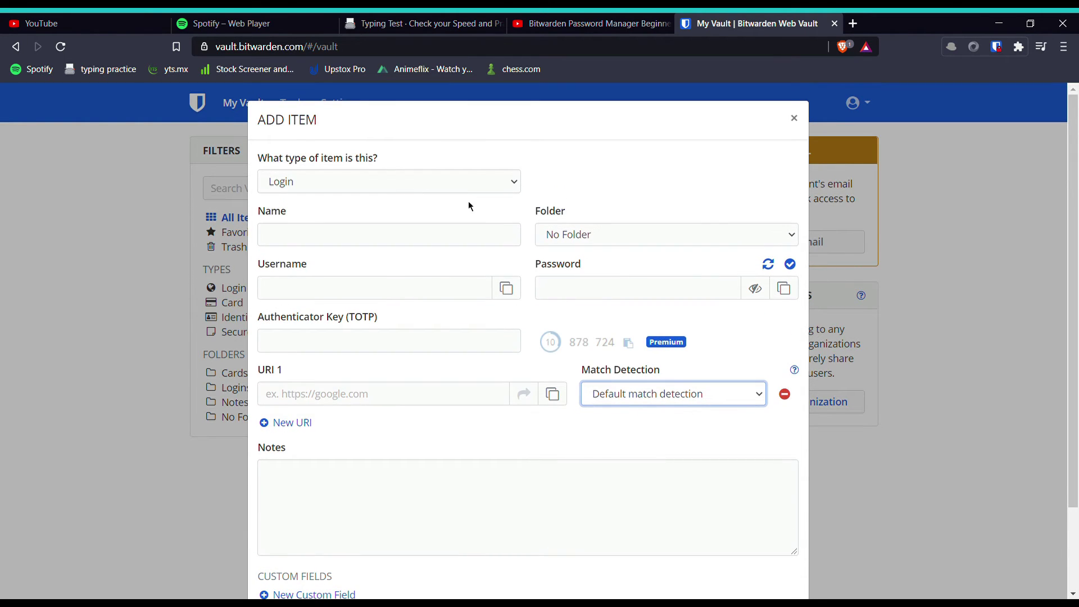
pyautogui.scroll(-2, 448, 407)
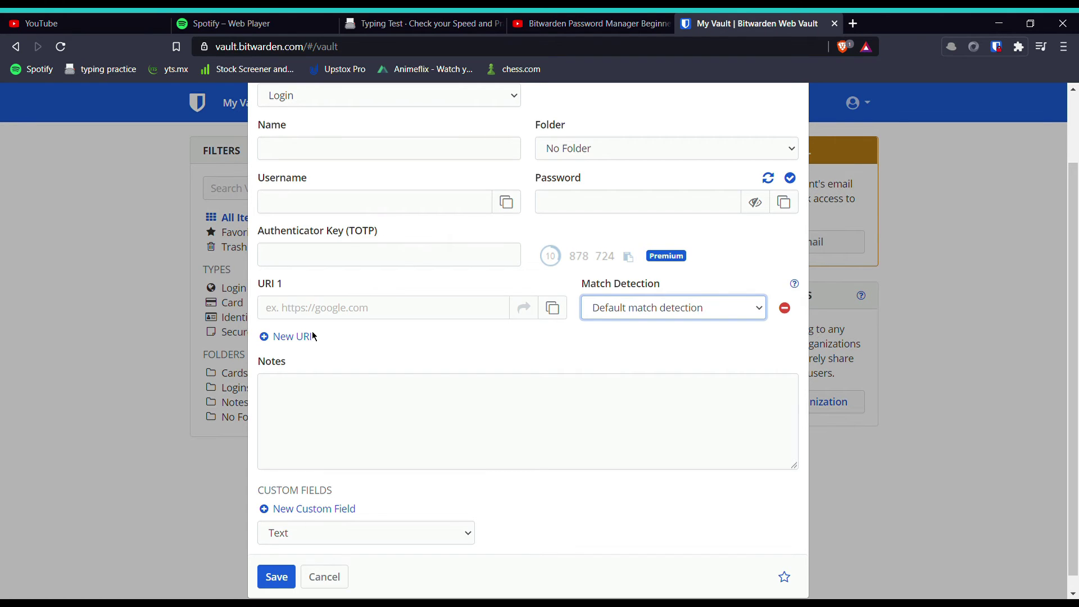
pyautogui.scroll(2, 313, 336)
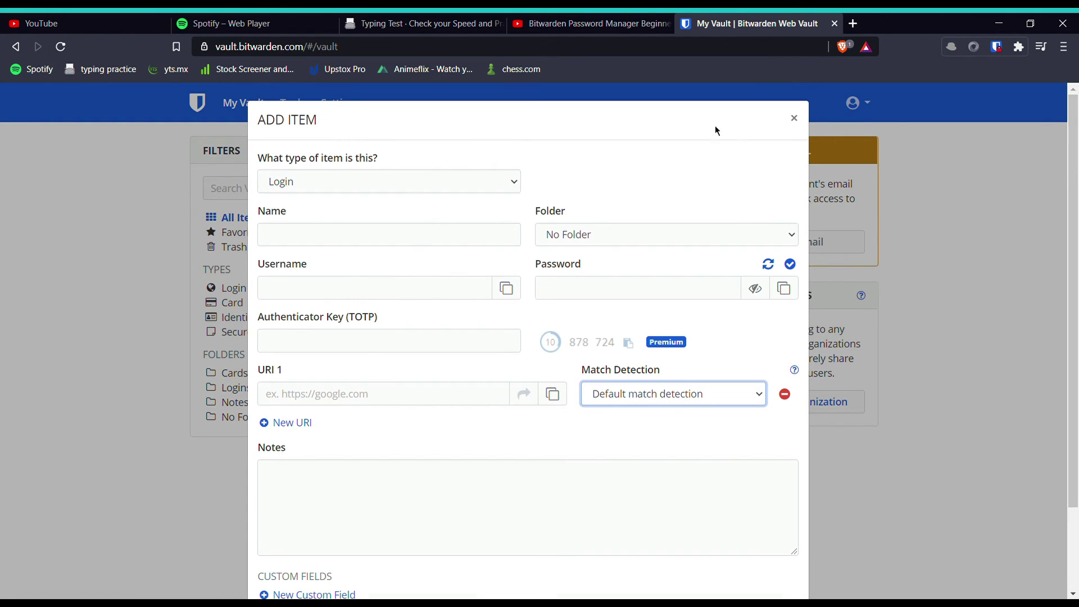
pyautogui.click(794, 118)
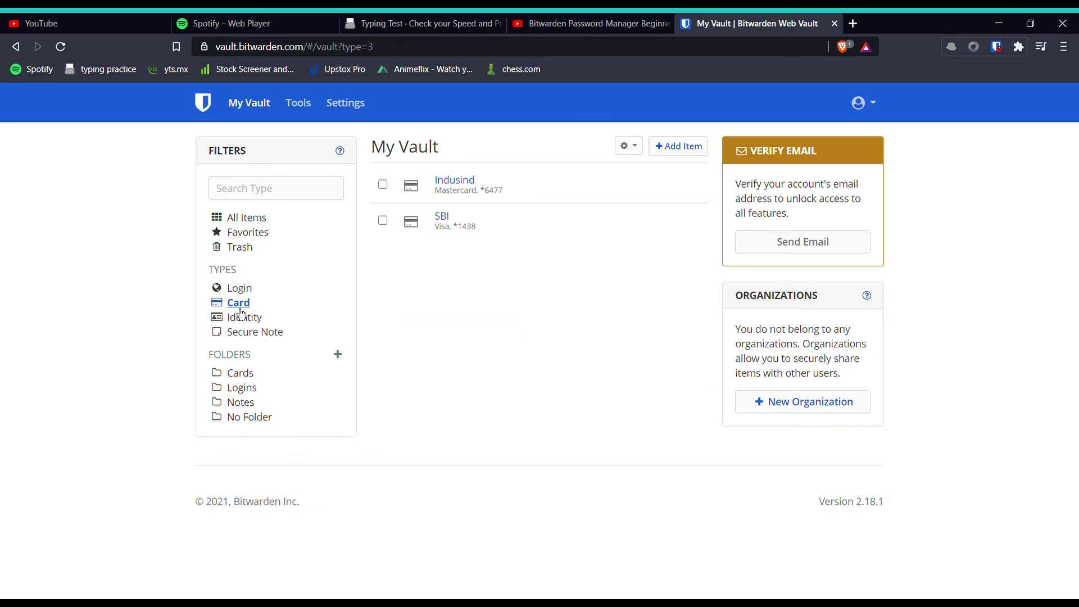
# - Filter the vault to list only Secure Note items
pyautogui.click(280, 334)
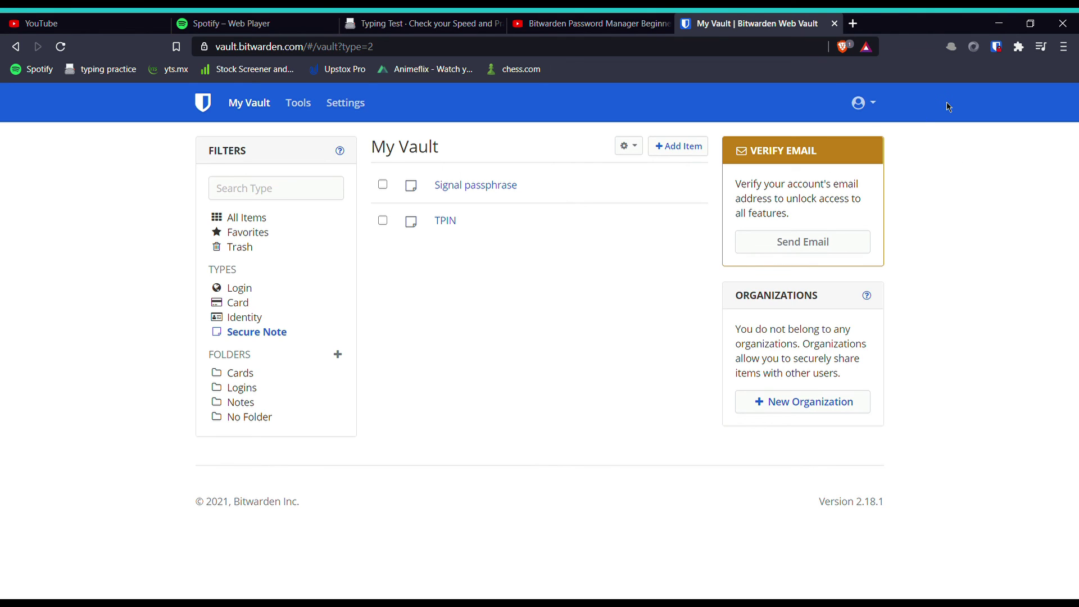
# - Open the Password Generator and regenerate the password three times with the existing settings
pyautogui.click(301, 105)
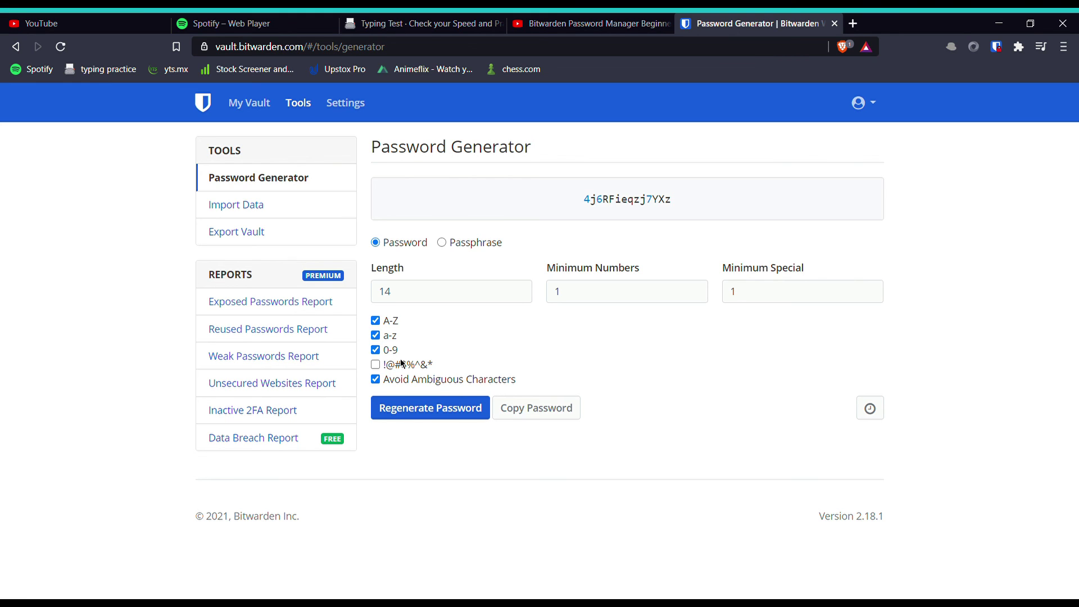
pyautogui.click(472, 412)
pyautogui.click(472, 413)
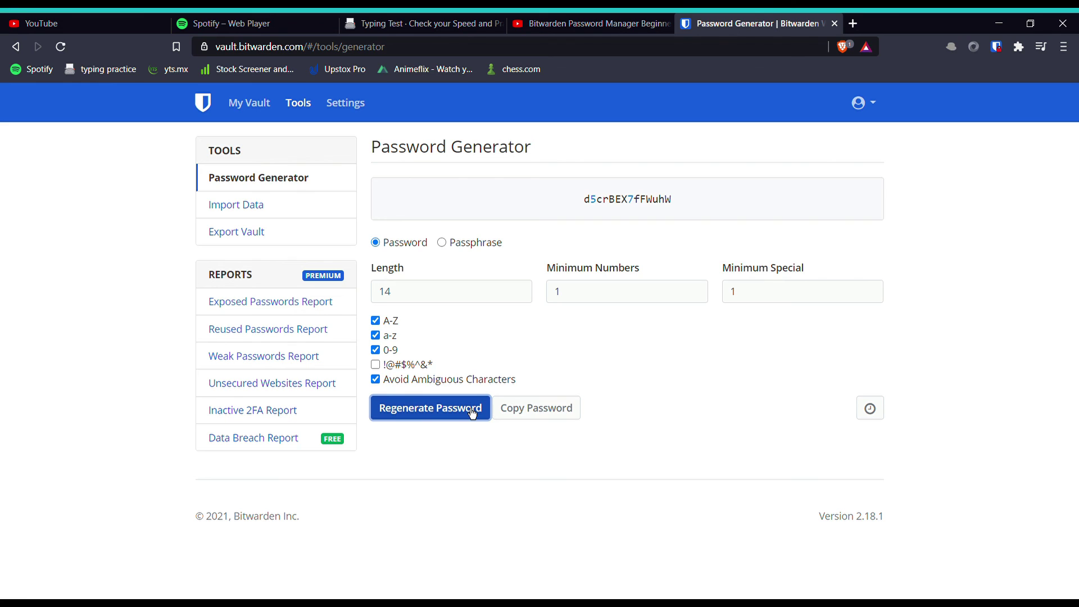
pyautogui.click(472, 413)
pyautogui.moveTo(581, 197); pyautogui.dragTo(541, 220)
pyautogui.click(540, 225)
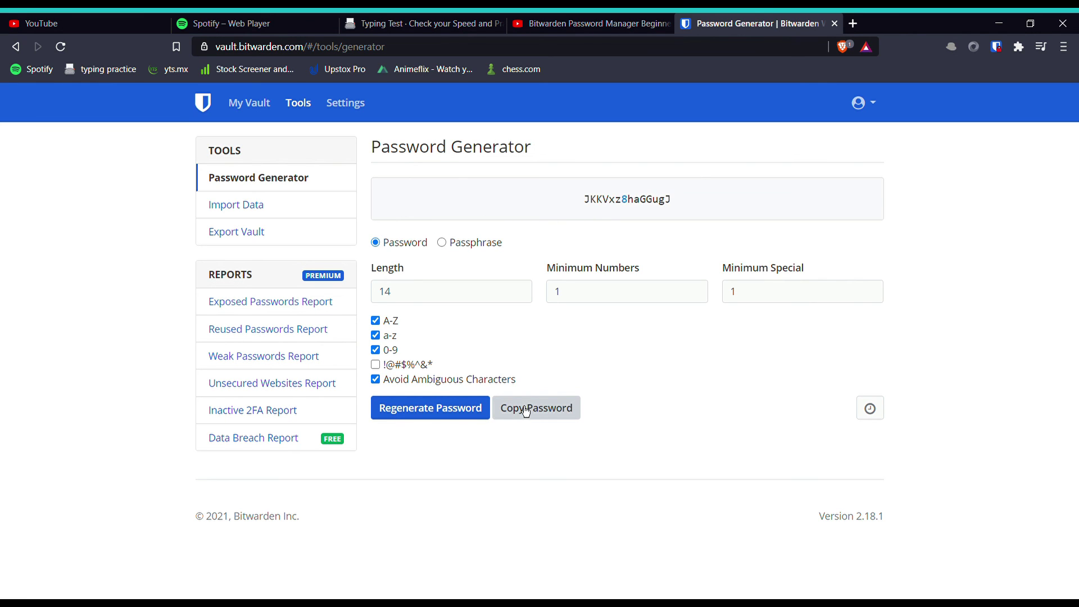